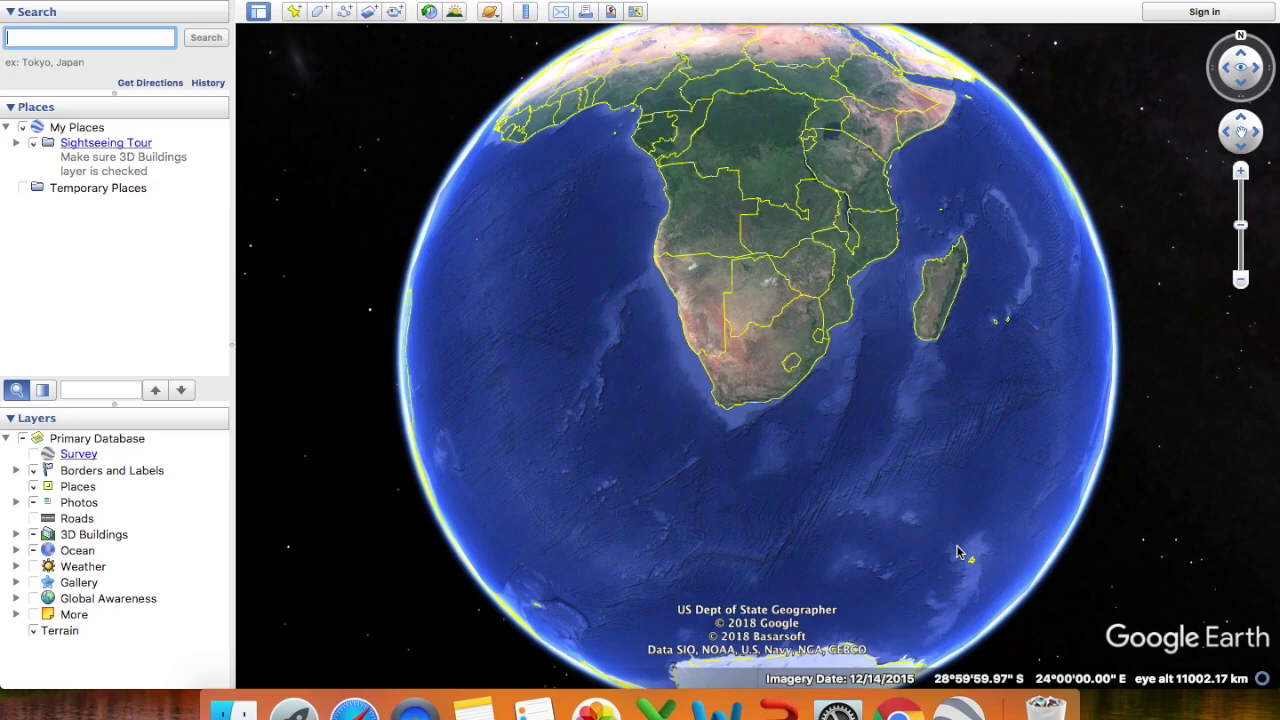
- Create a folder named PTP_LINK_Centurion inside My Places
right_click(83, 133)
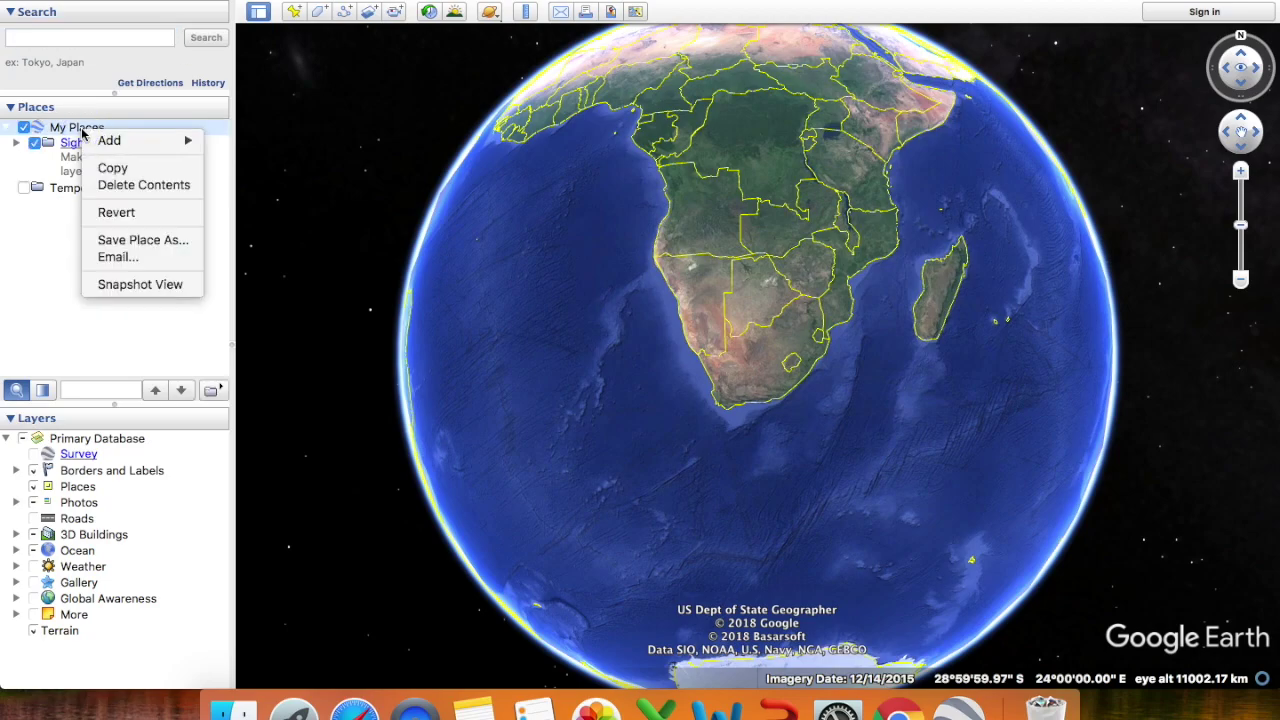
mouse_move(110, 141)
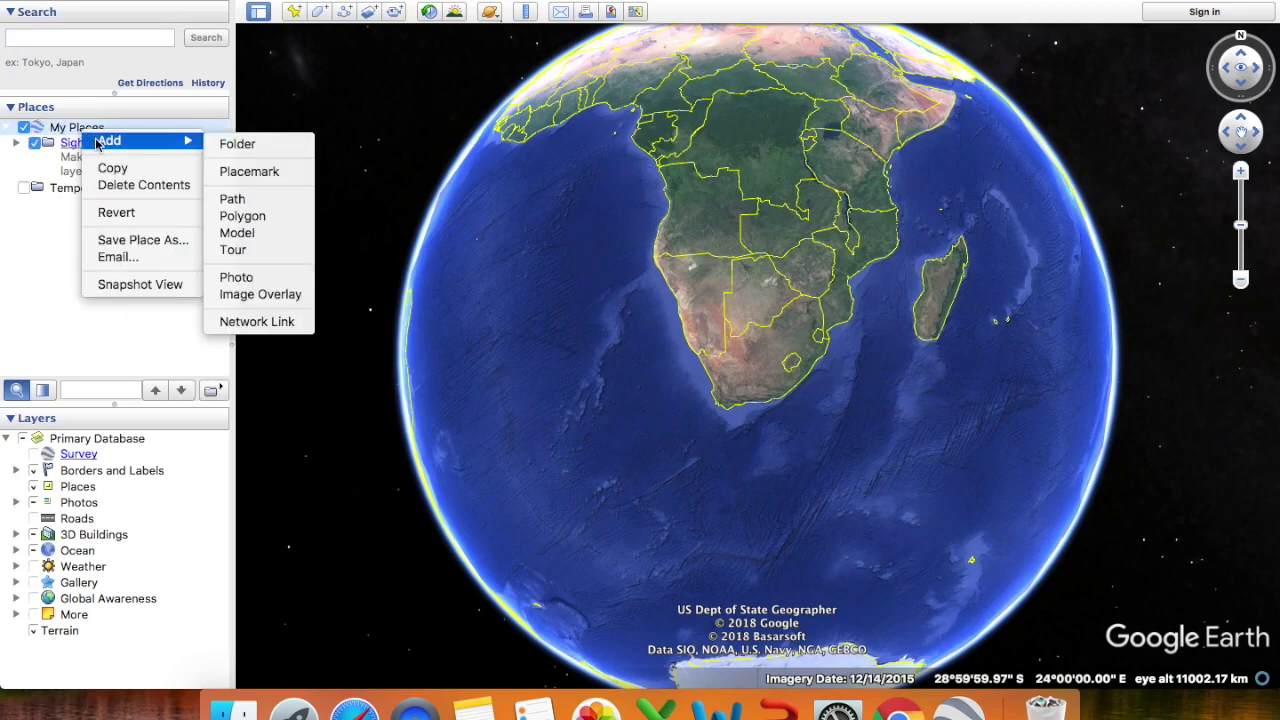
click(237, 144)
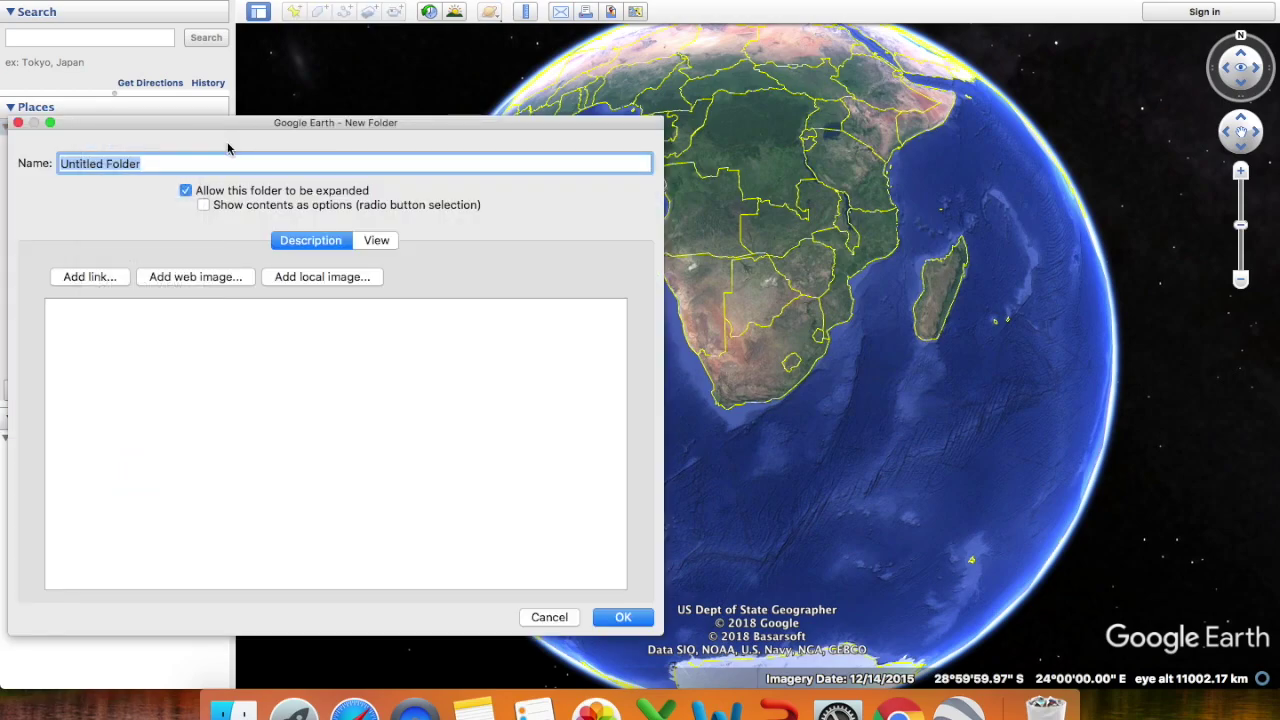
text(PTP_LINK_Centurion)
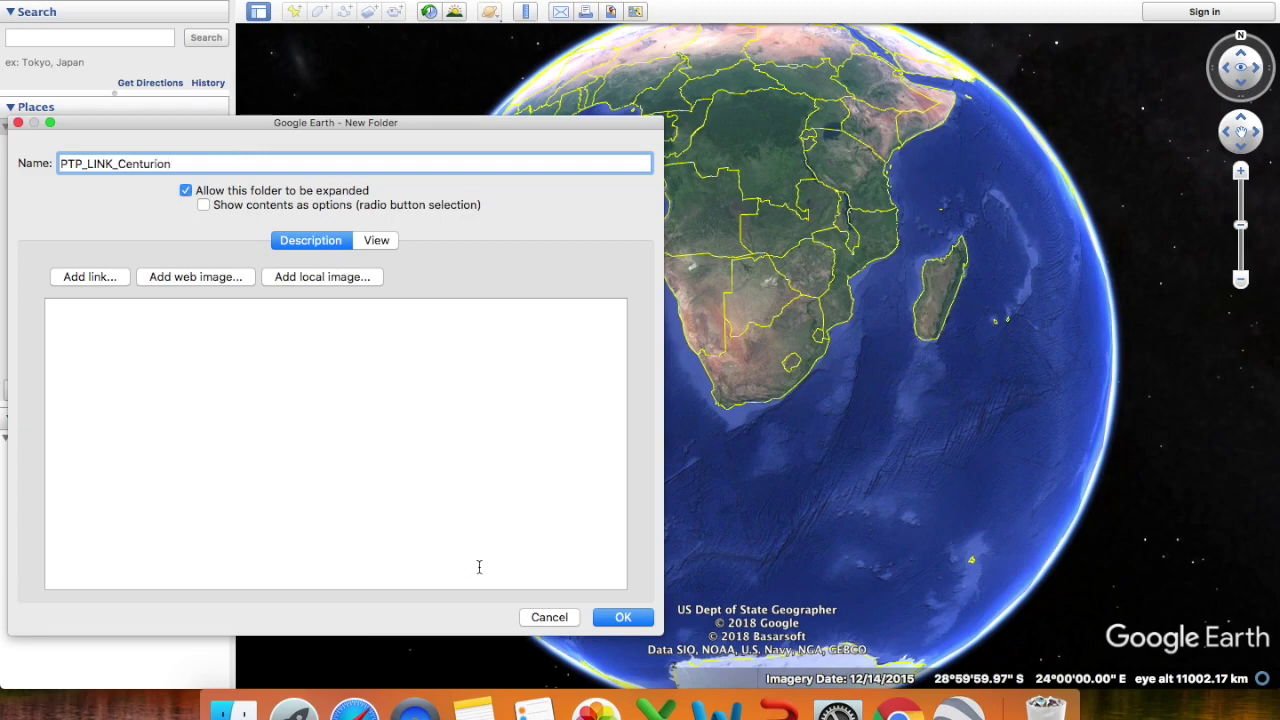
click(622, 617)
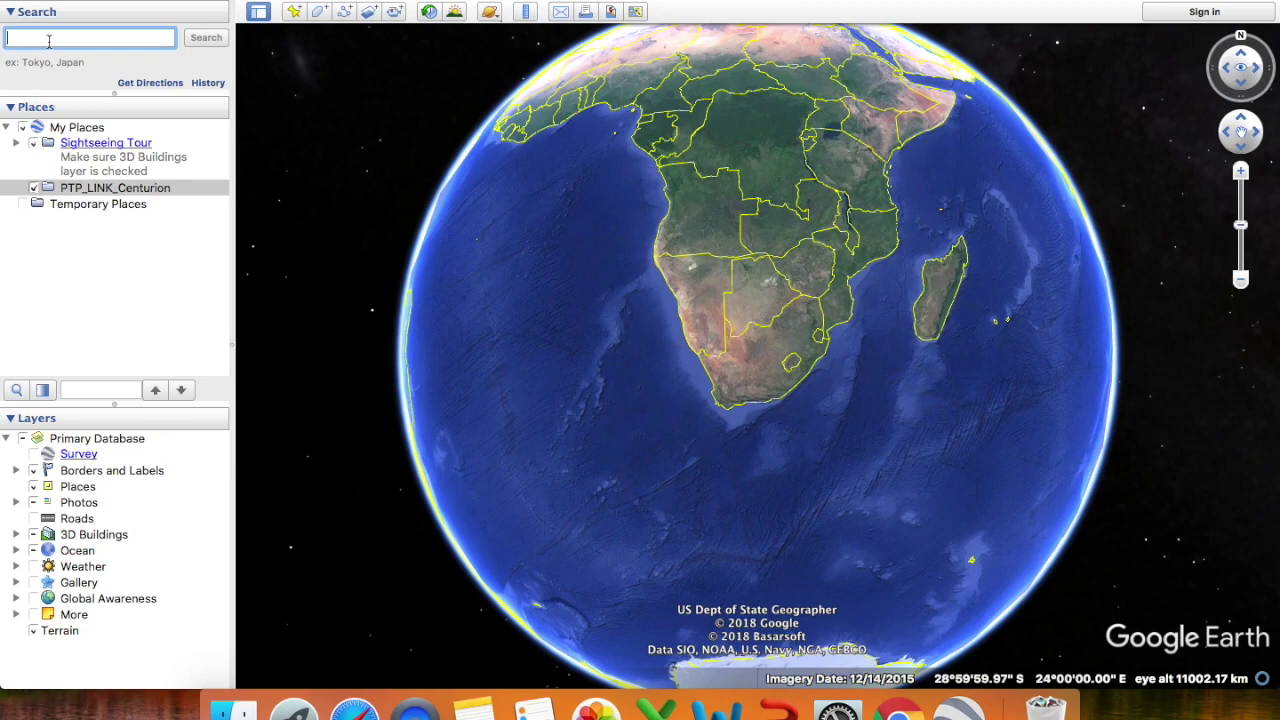
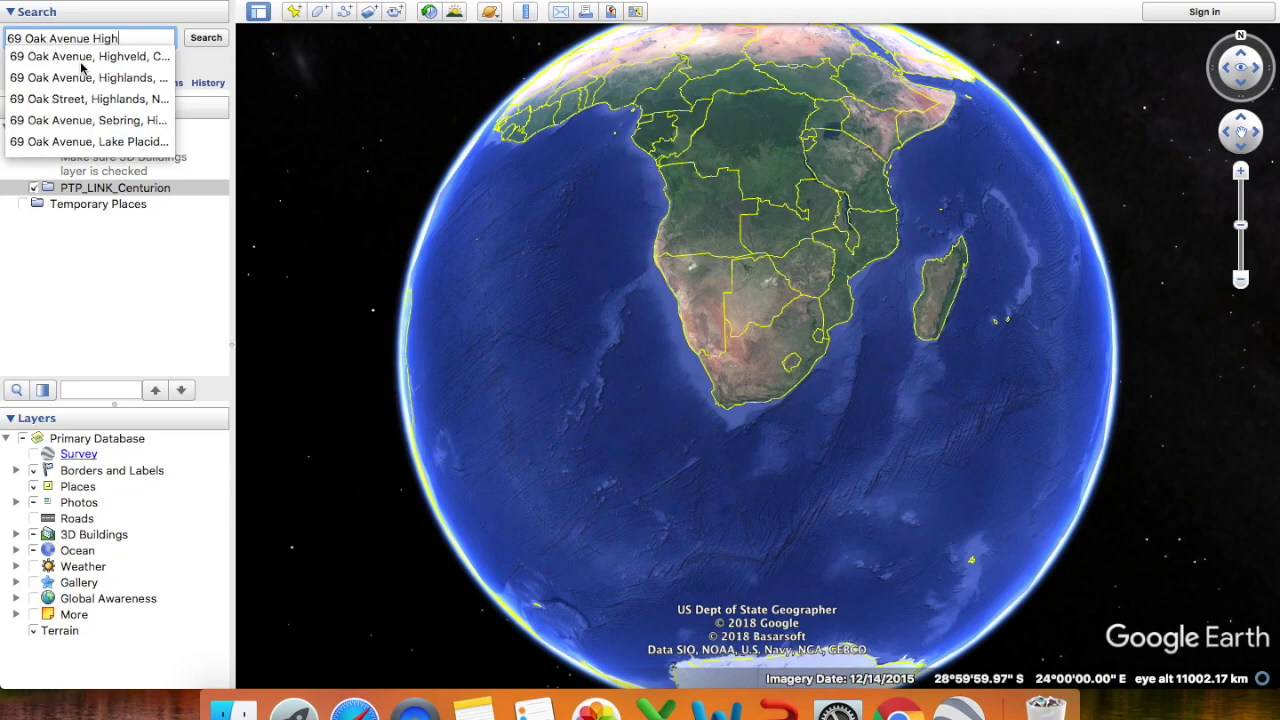
click(85, 57)
click(206, 38)
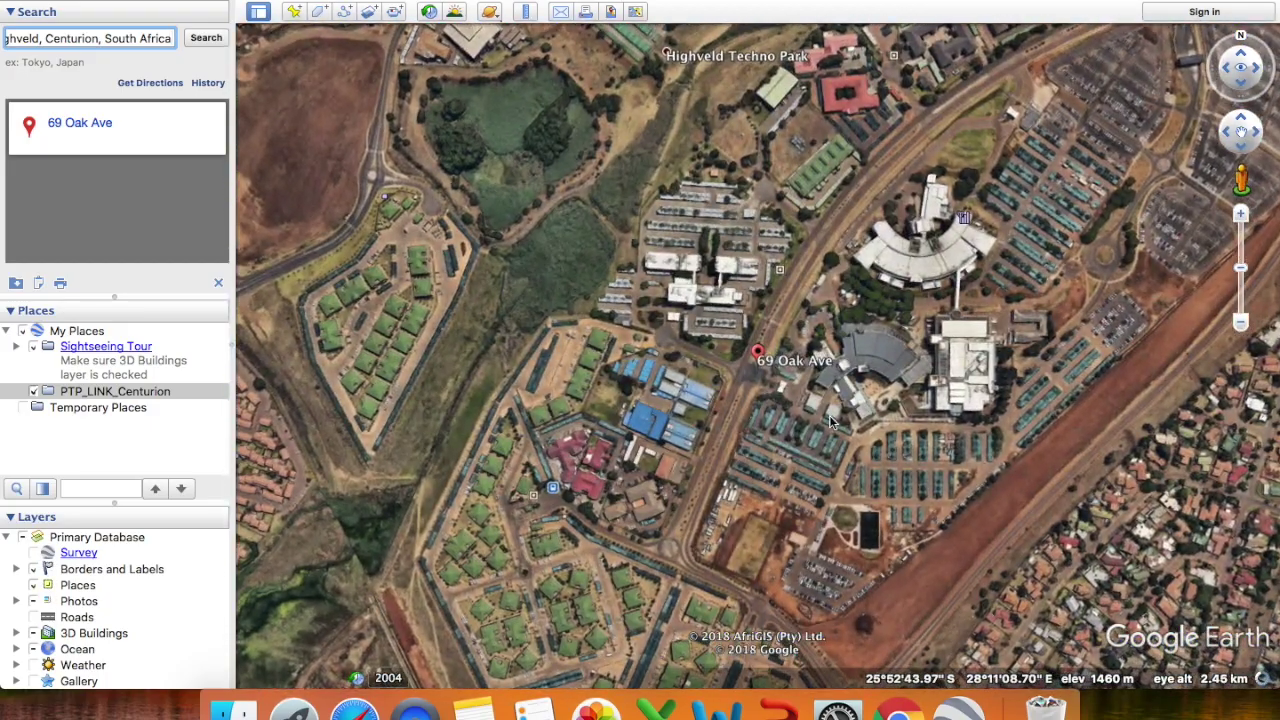
click(294, 12)
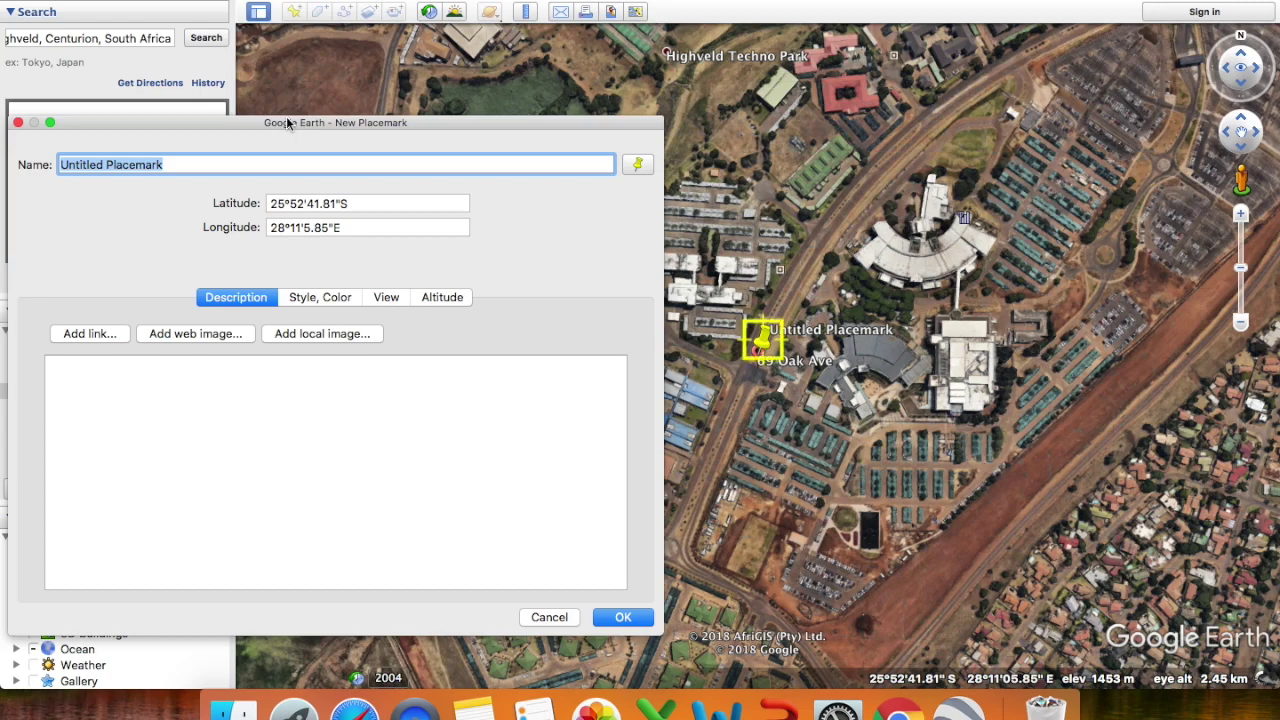
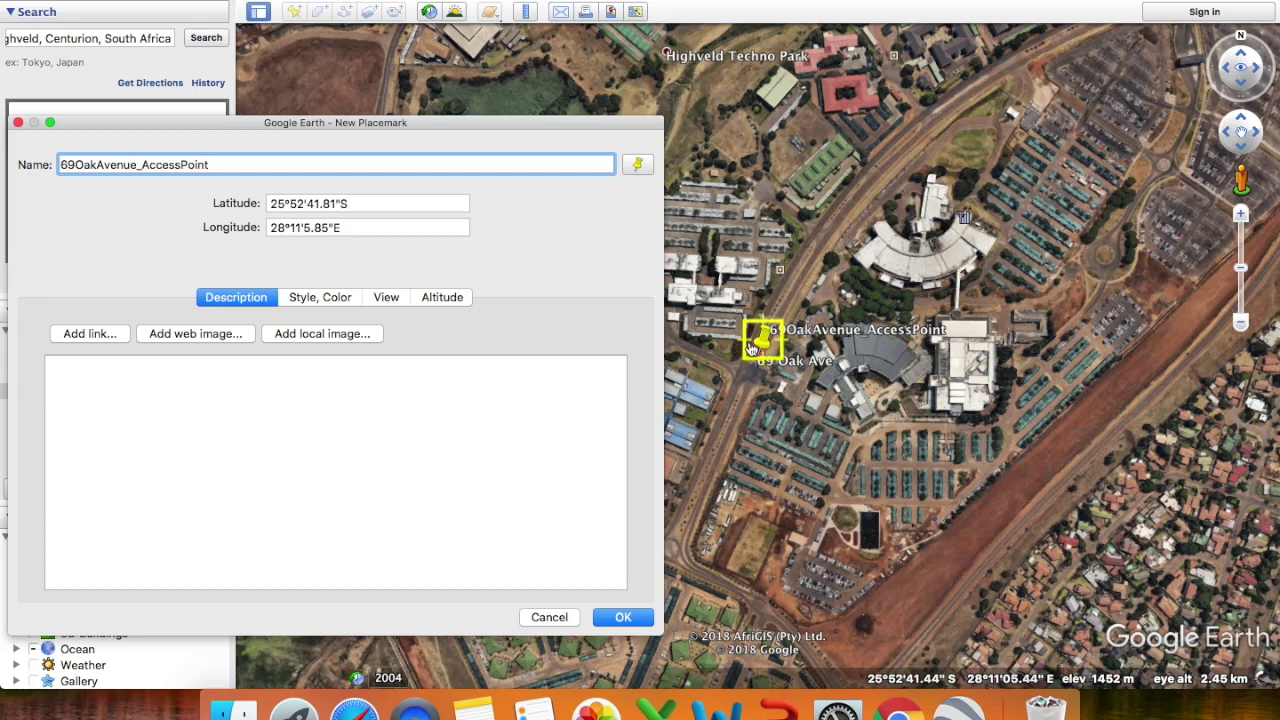
drag(762, 345, 845, 368)
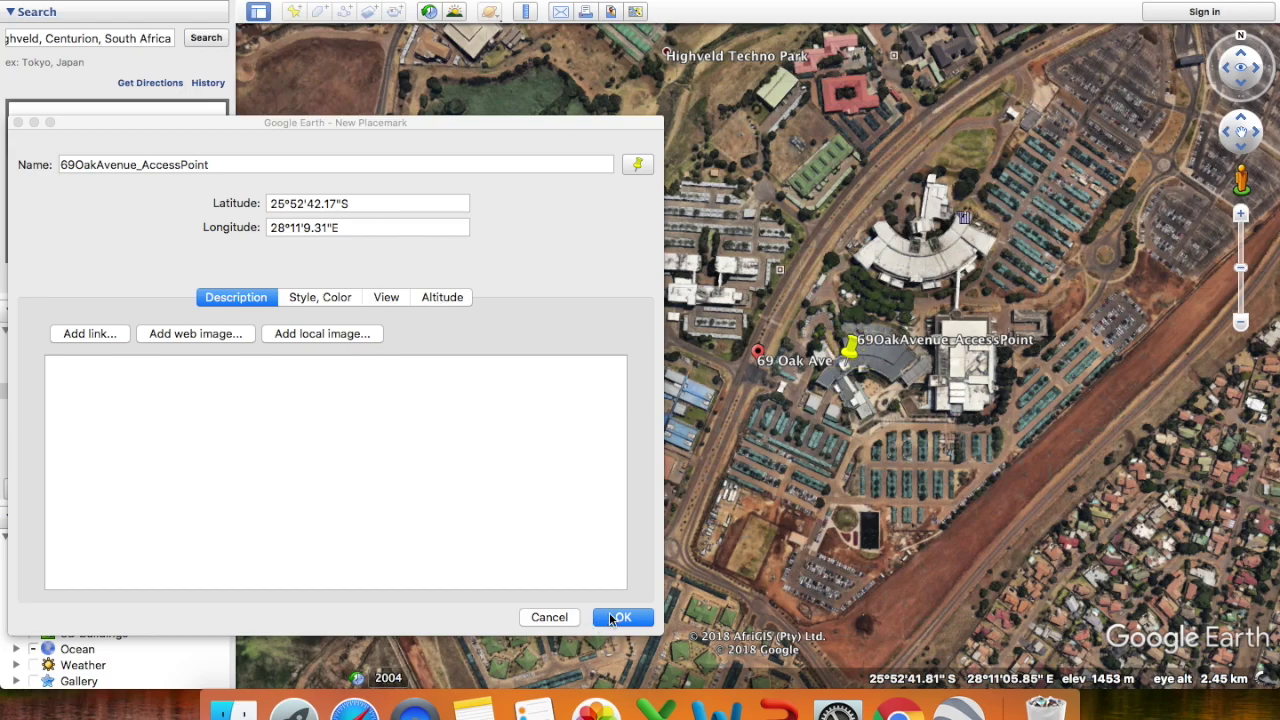
click(628, 614)
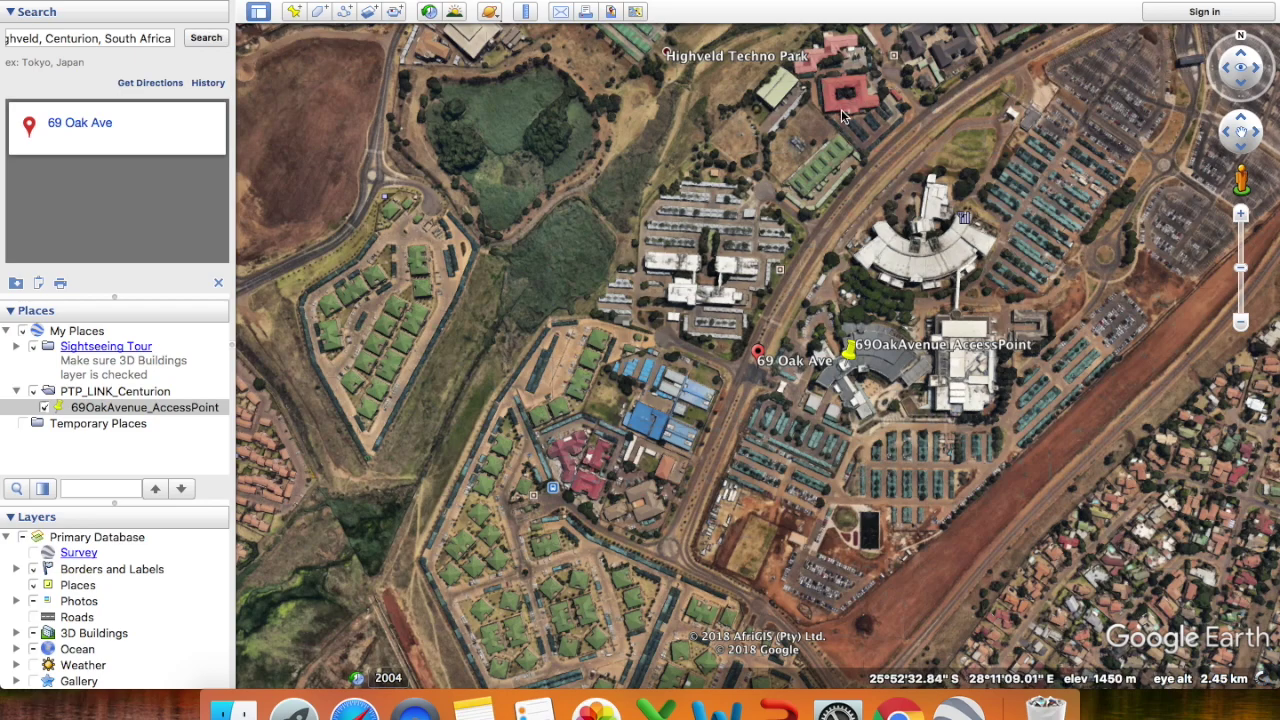
click(128, 42)
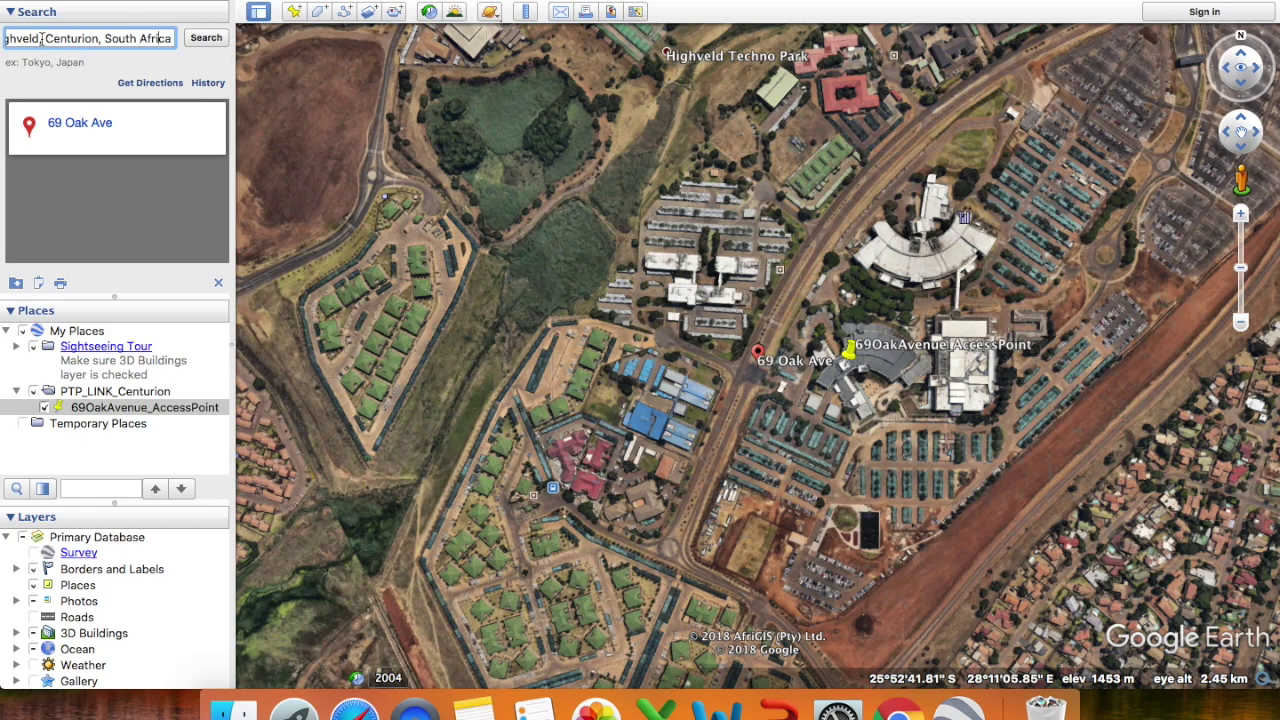
key(Left)
key(Left)
key(Left)
key(Left)
key(Left)
key(Left)
key(Left)
key(Left)
key(Left)
key(Left)
key(Left)
key(Left)
key(Left)
key(Left)
key(Left)
key(Left)
key(Left)
key(Left)
key(Left)
key(Left)
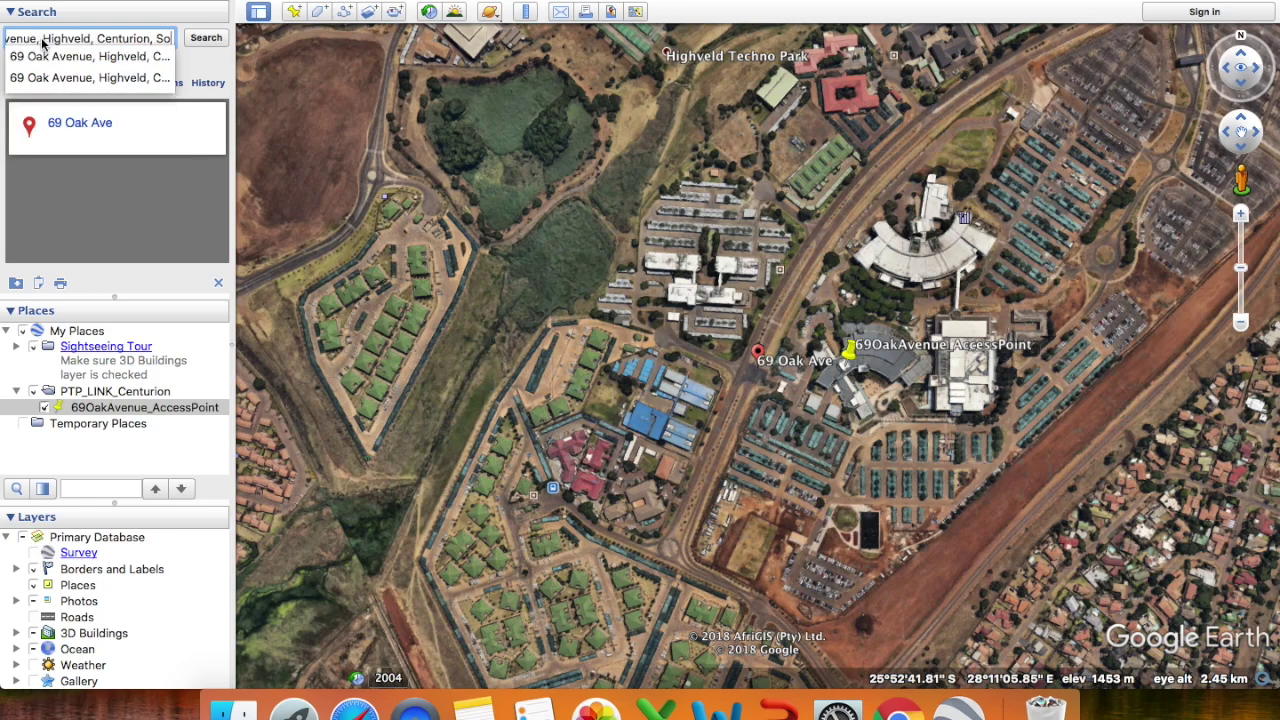
key(BackSpace)
key(BackSpace)
key(BackSpace)
key(BackSpace)
key(BackSpace)
key(BackSpace)
key(BackSpace)
key(BackSpace)
key(BackSpace)
key(BackSpace)
key(BackSpace)
key(BackSpace)
key(BackSpace)
key(BackSpace)
key(BackSpace)
key(BackSpace)
key(BackSpace)
key(BackSpace)
key(BackSpace)
key(BackSpace)
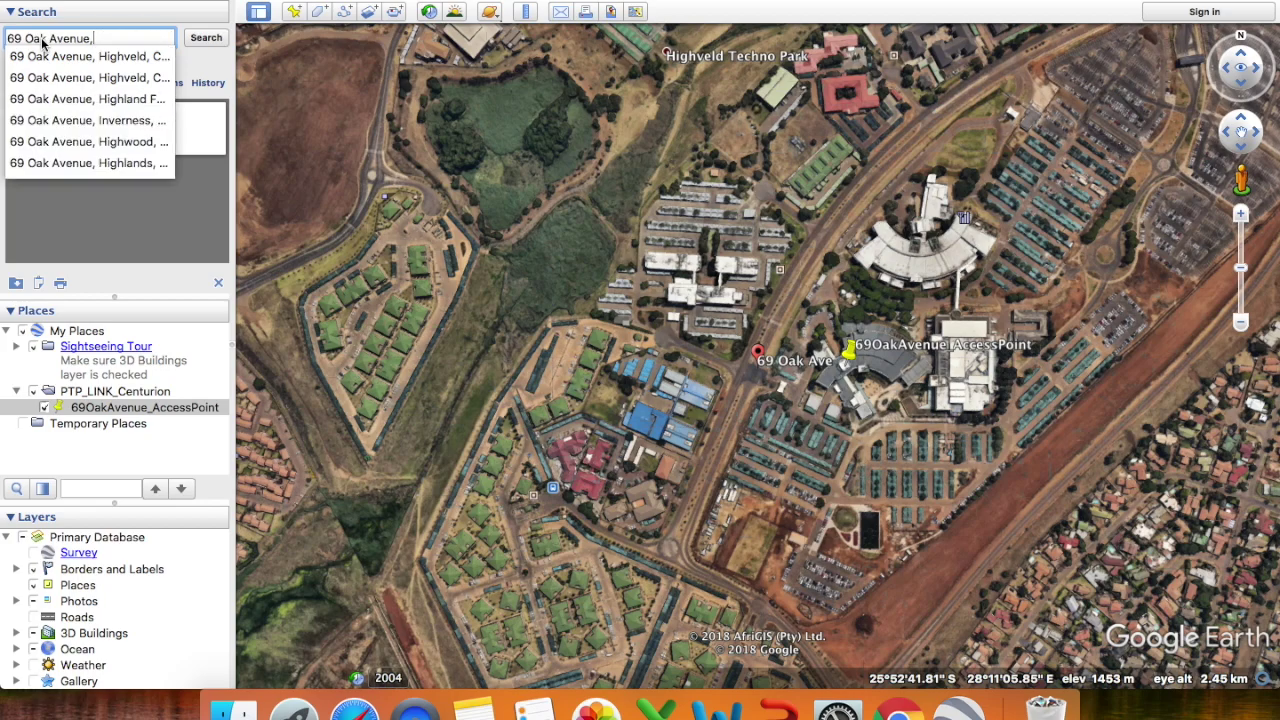
key(BackSpace)
key(BackSpace)
key(BackSpace)
key(BackSpace)
key(BackSpace)
key(BackSpace)
key(BackSpace)
key(BackSpace)
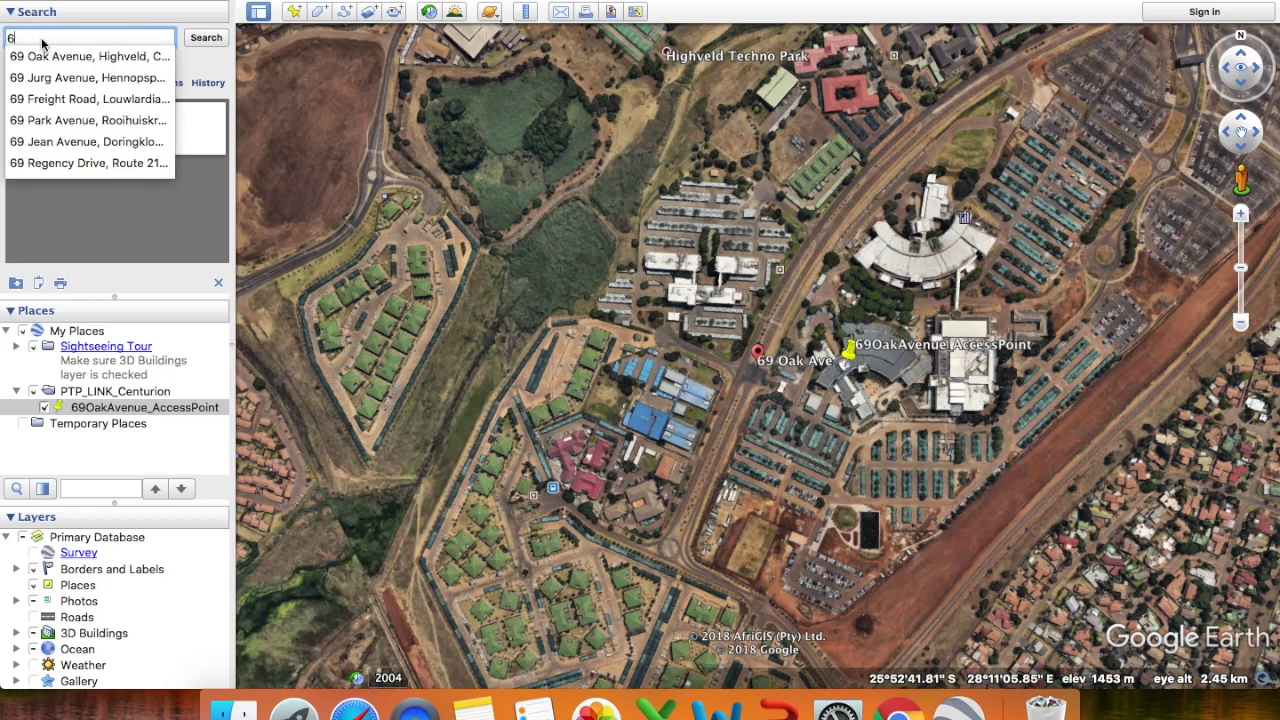
text(8)
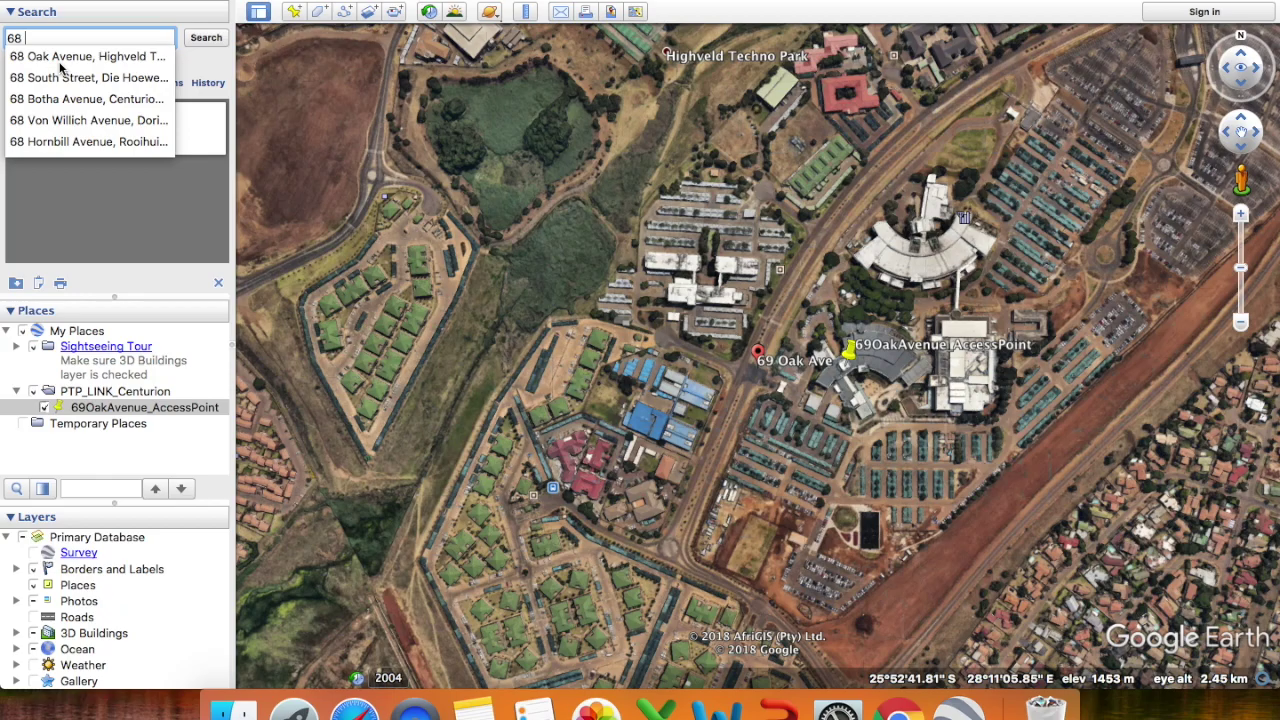
click(58, 60)
click(206, 37)
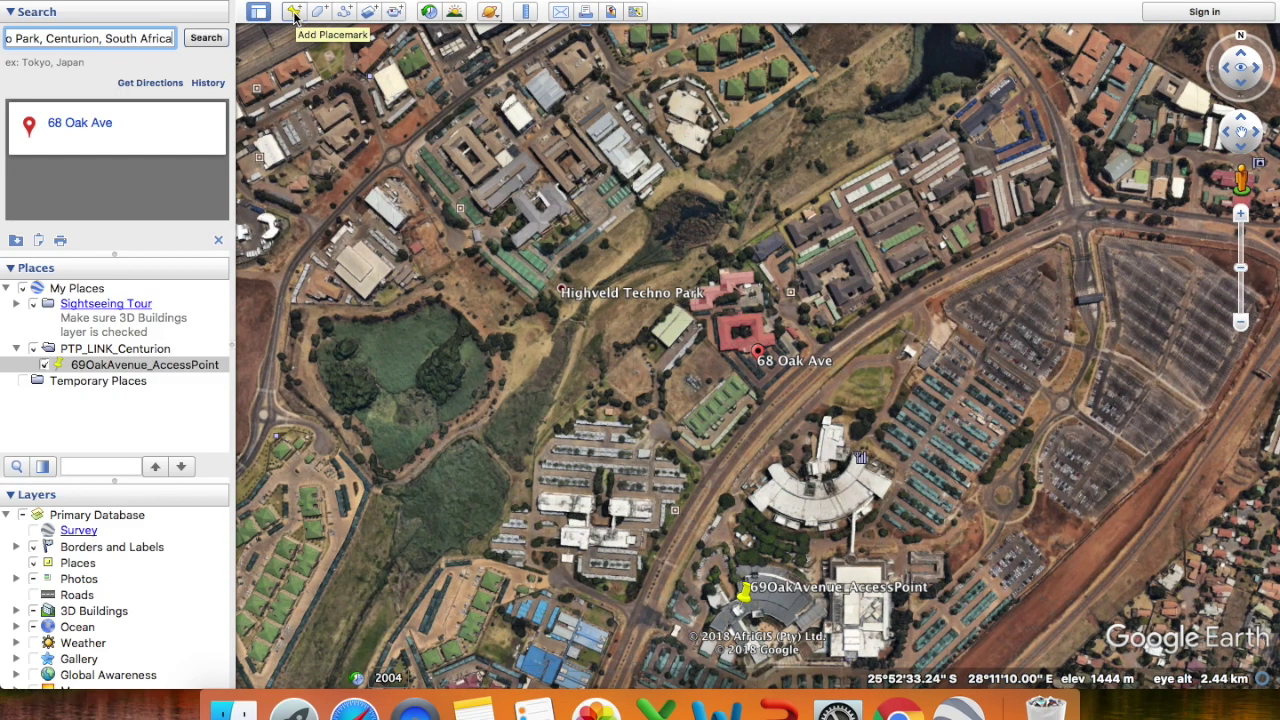
click(295, 14)
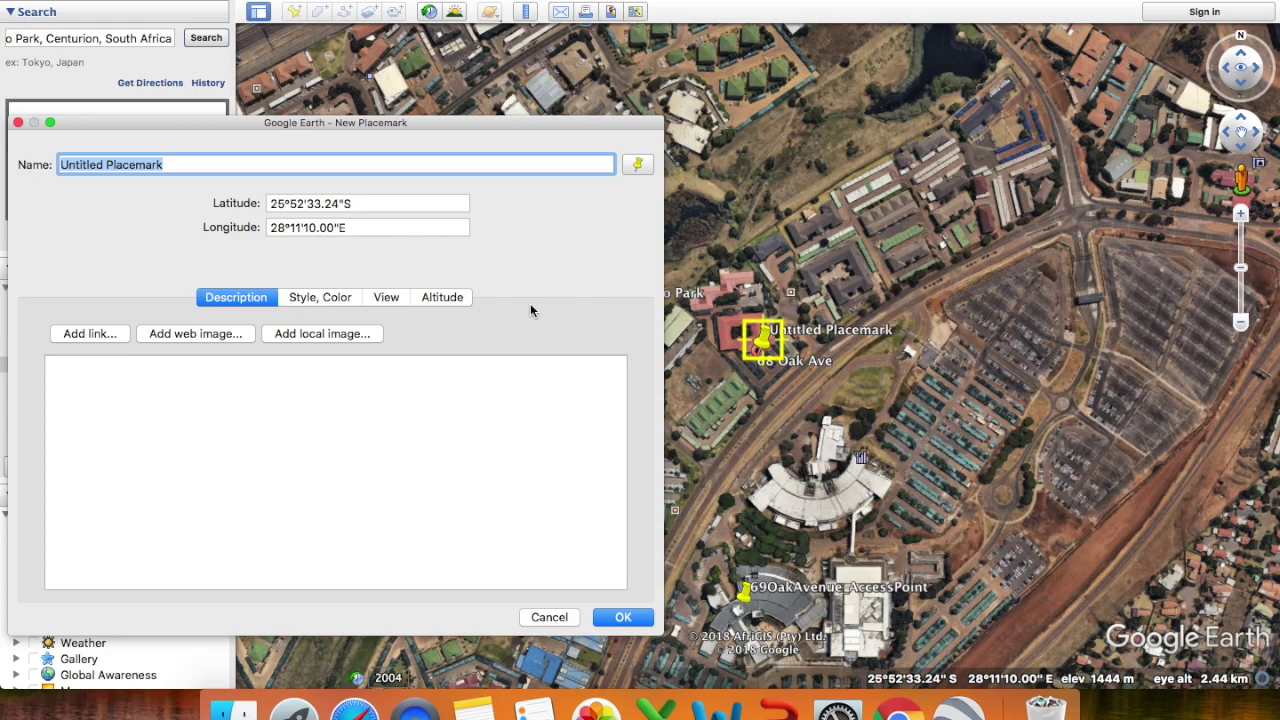
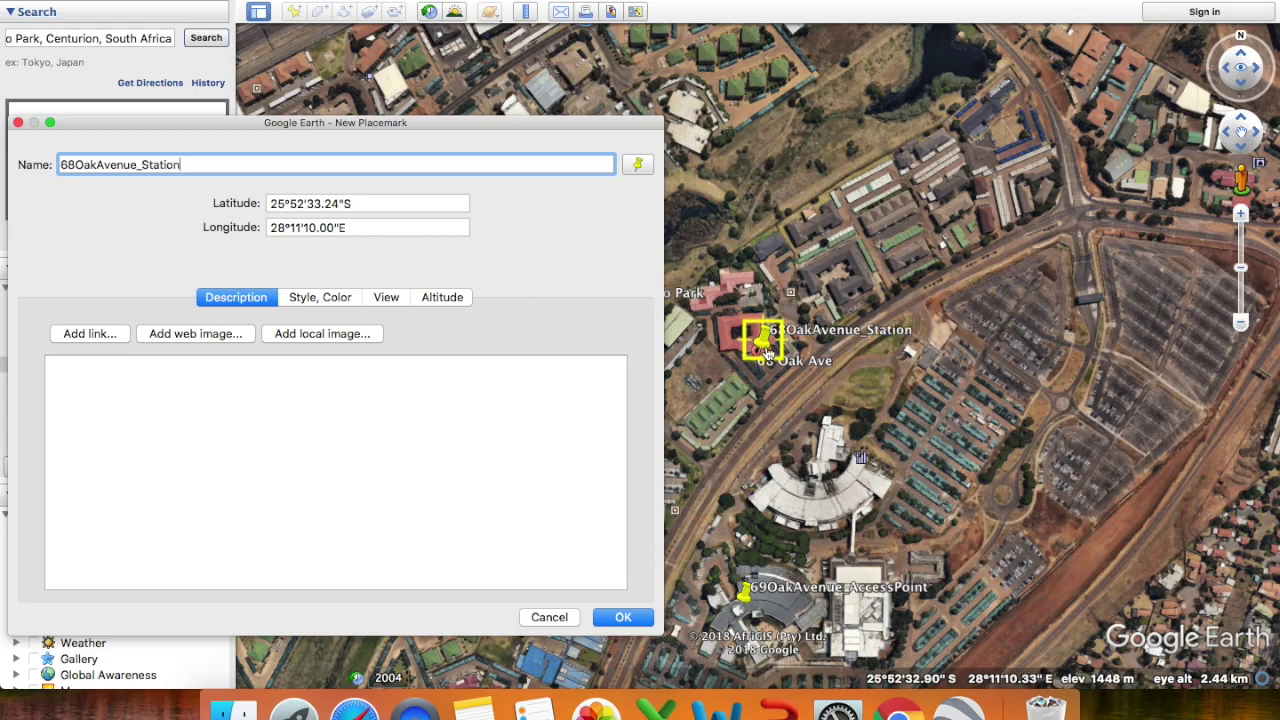
drag(766, 352, 757, 339)
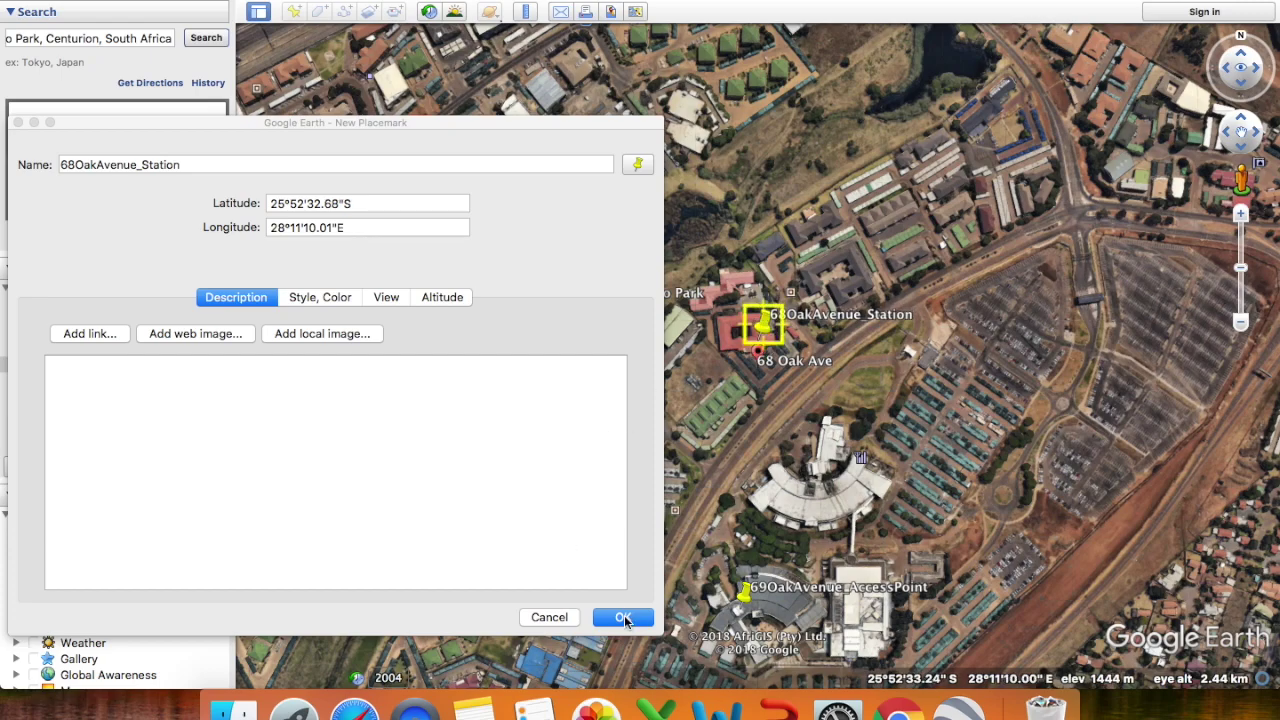
click(624, 617)
click(624, 617)
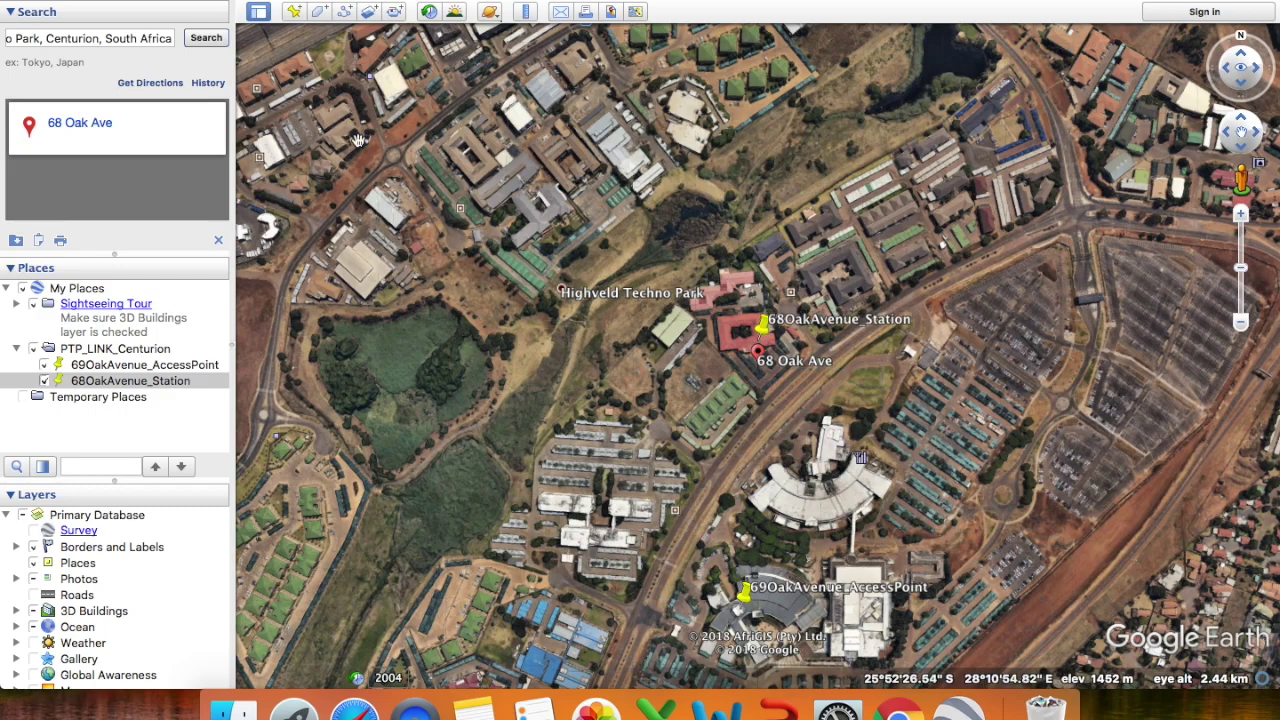
- Draw a PTP_Link path from the AccessPoint placemark to the Station placemark
click(344, 12)
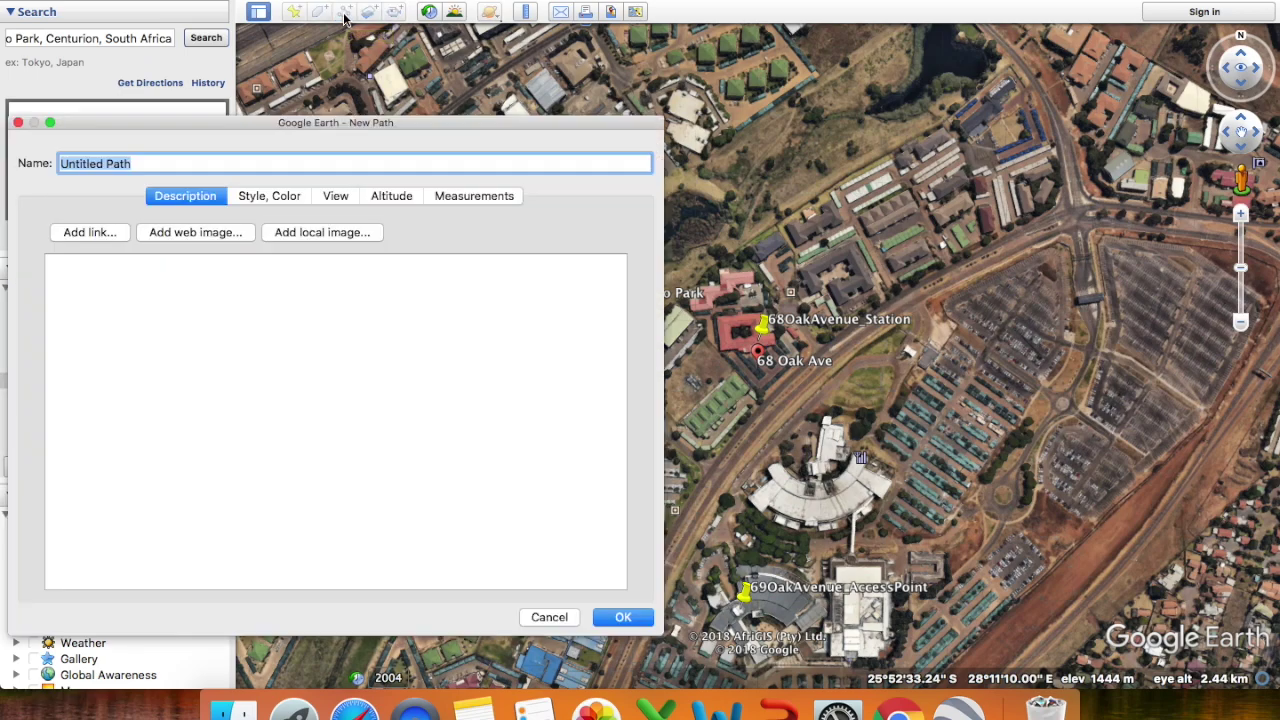
text(PTP_Link)
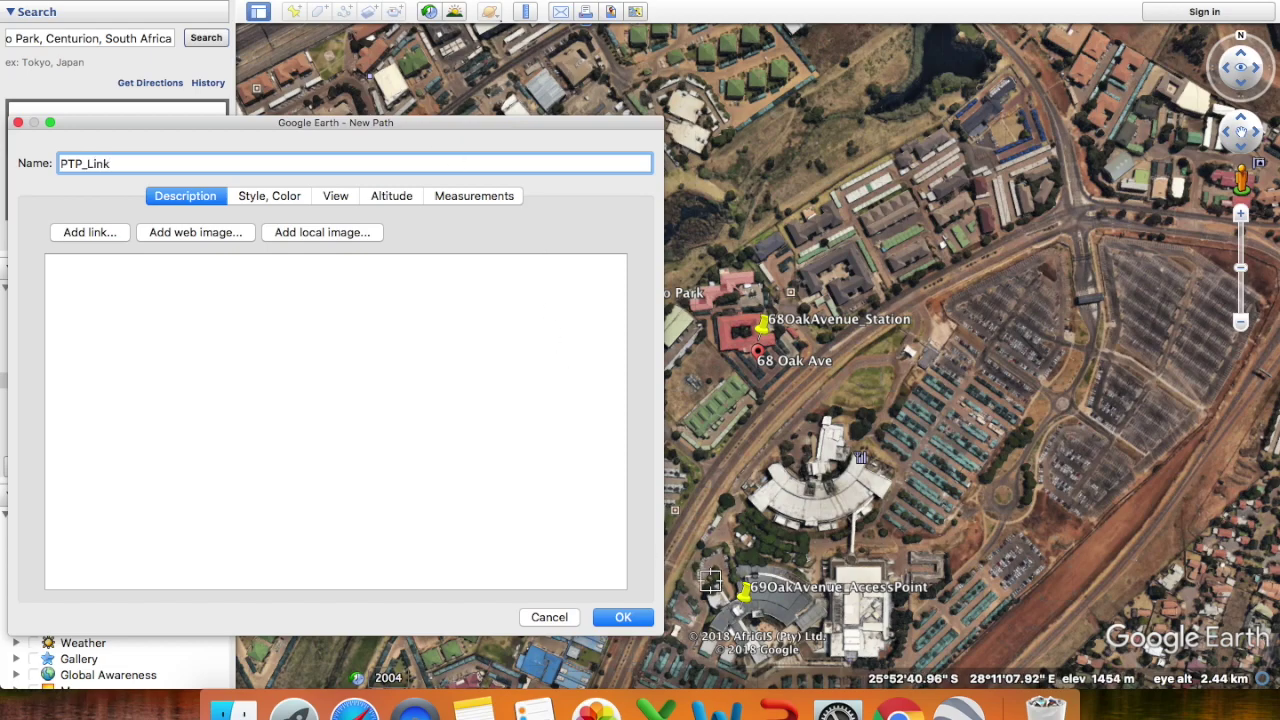
click(745, 600)
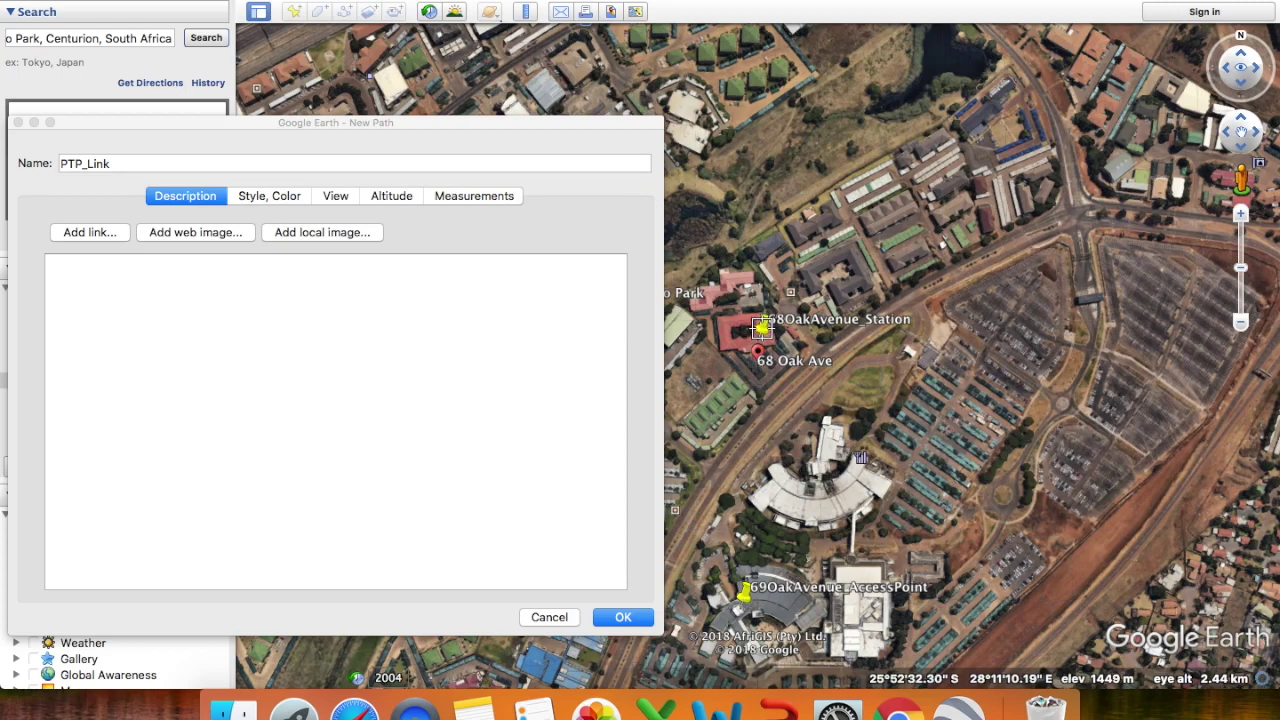
click(761, 327)
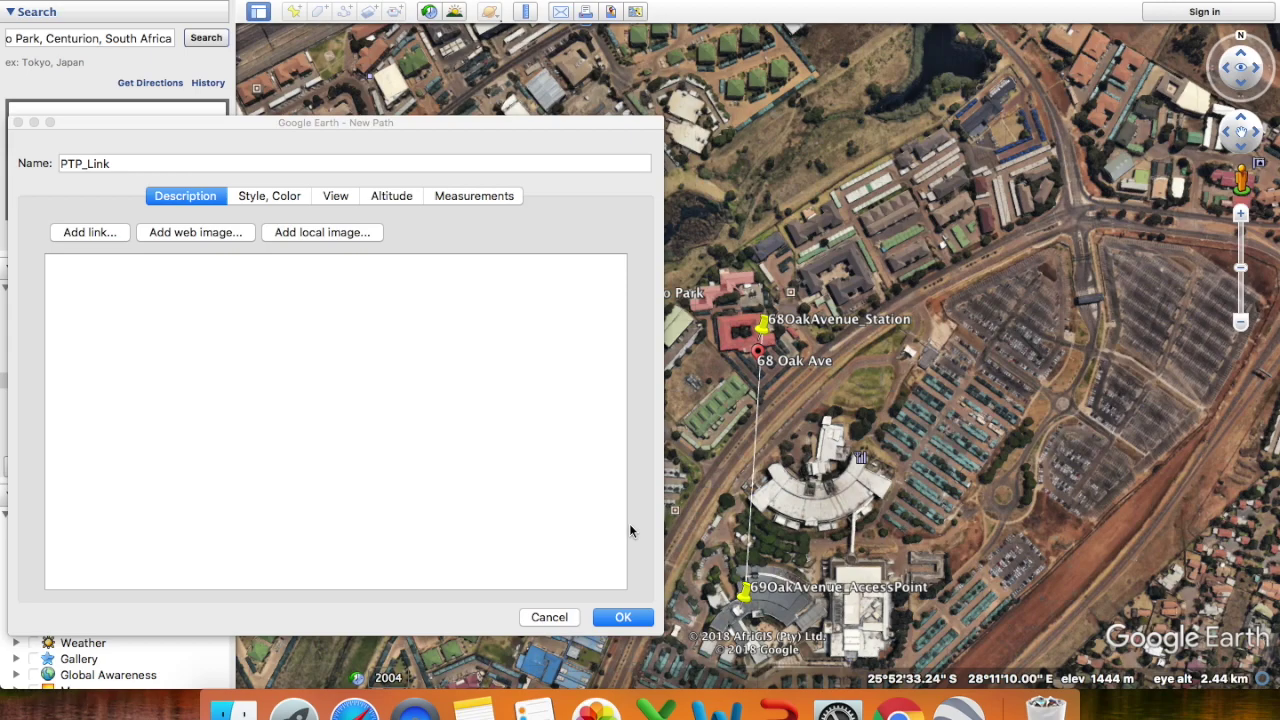
click(622, 619)
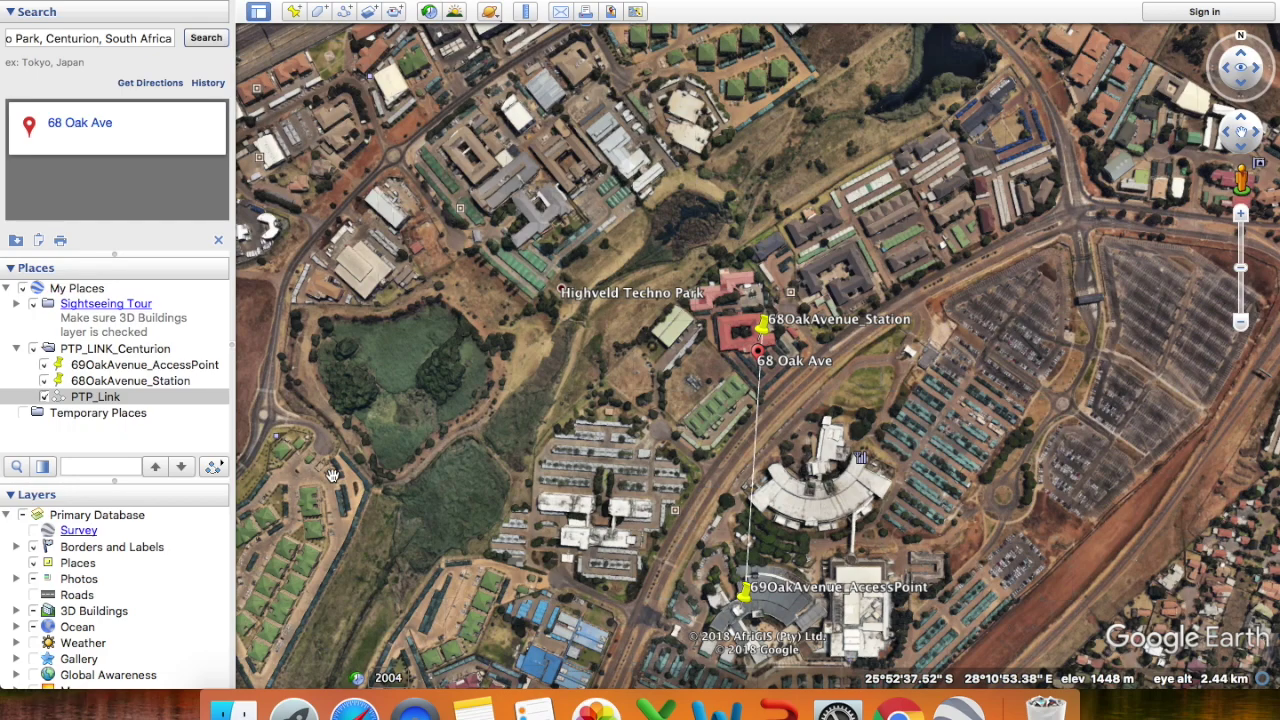
right_click(97, 398)
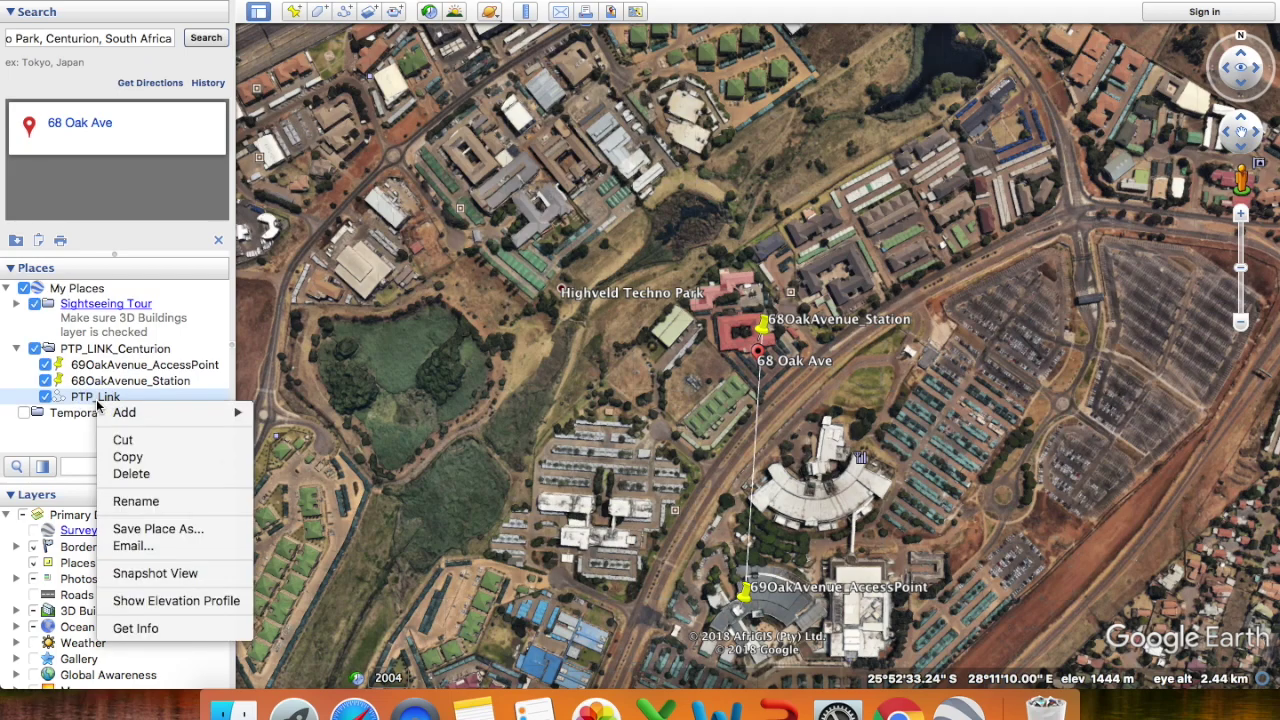
click(183, 600)
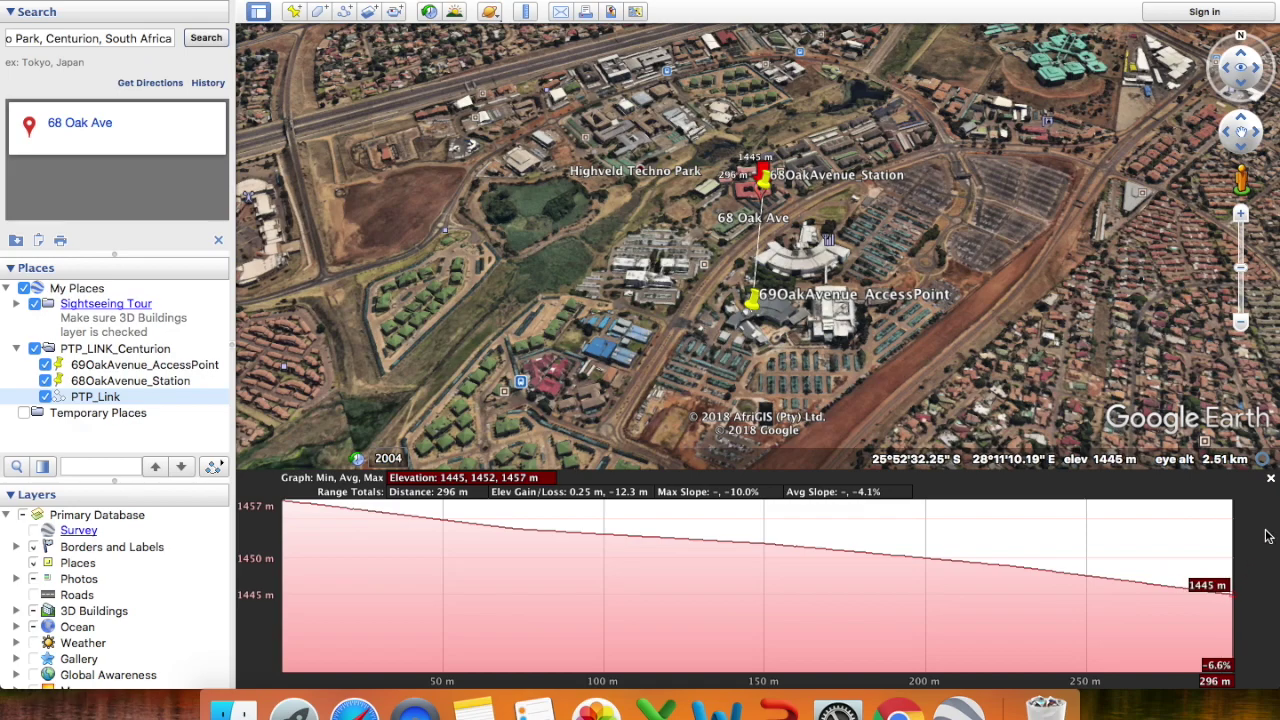
click(1271, 481)
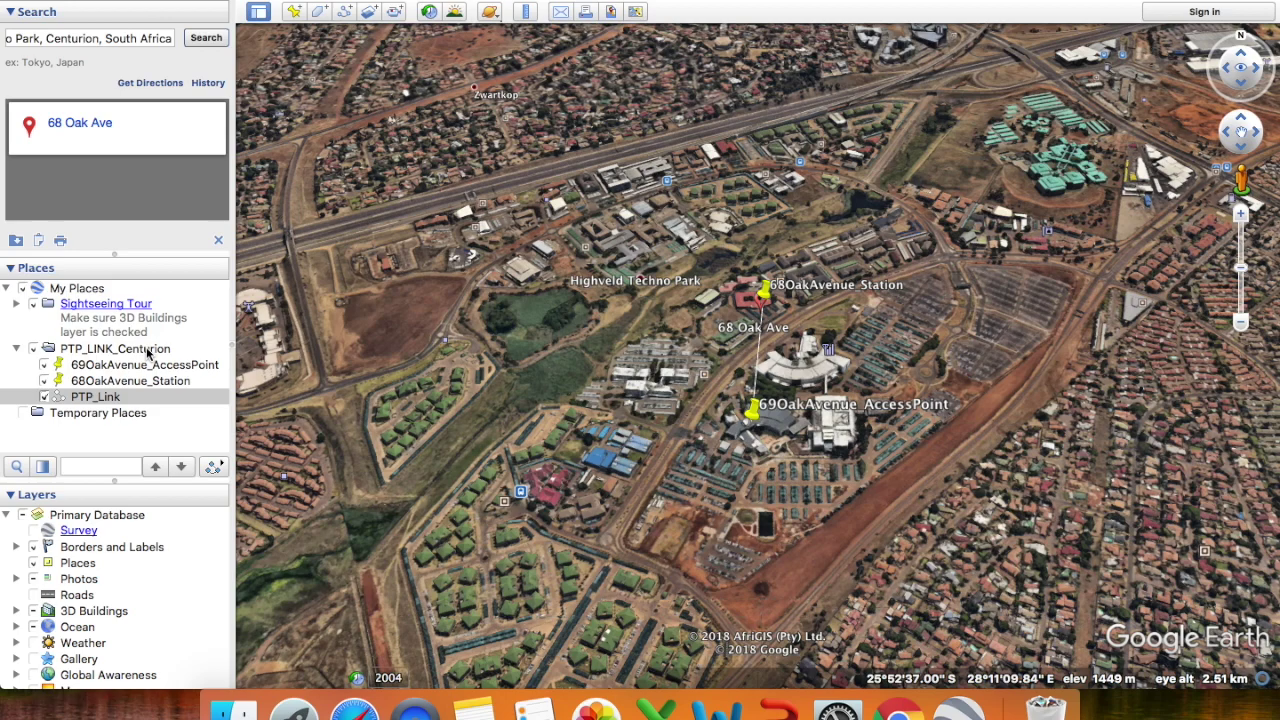
- Open Save Place As for the PTP_LINK_Centurion folder, keeping the Kmz (*.kmz) format in Documents
right_click(147, 351)
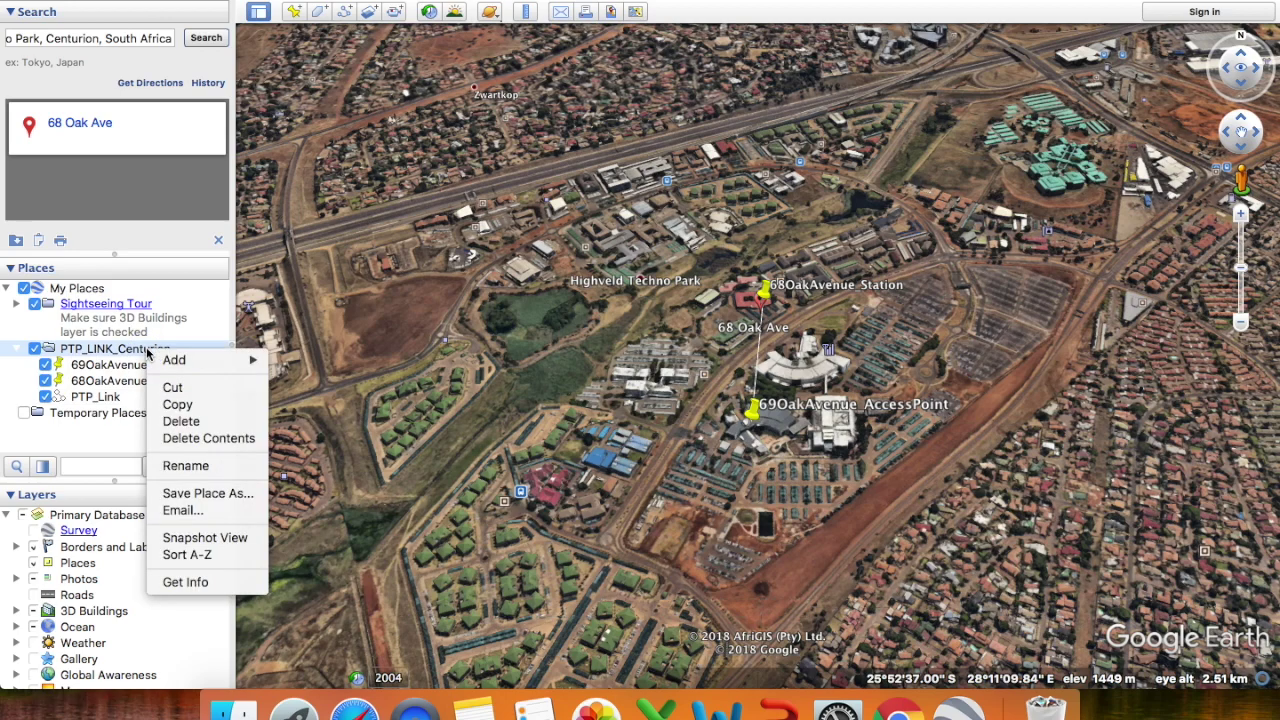
click(207, 496)
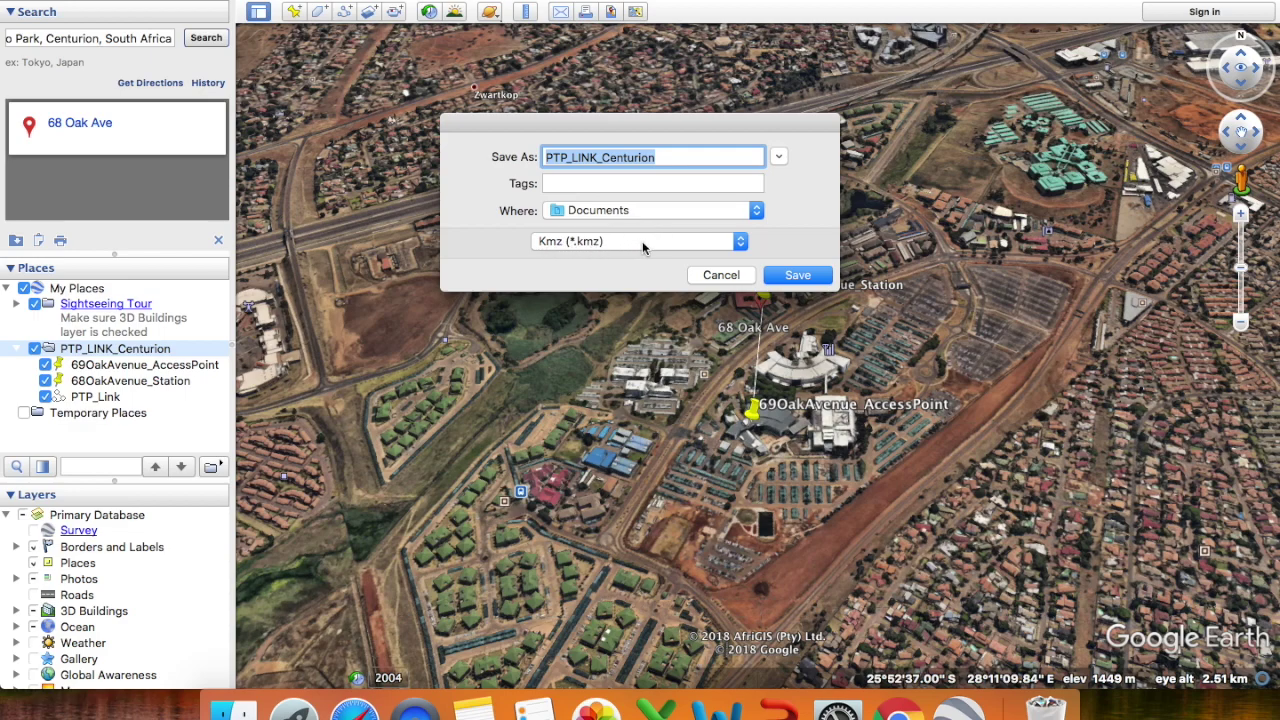
click(669, 241)
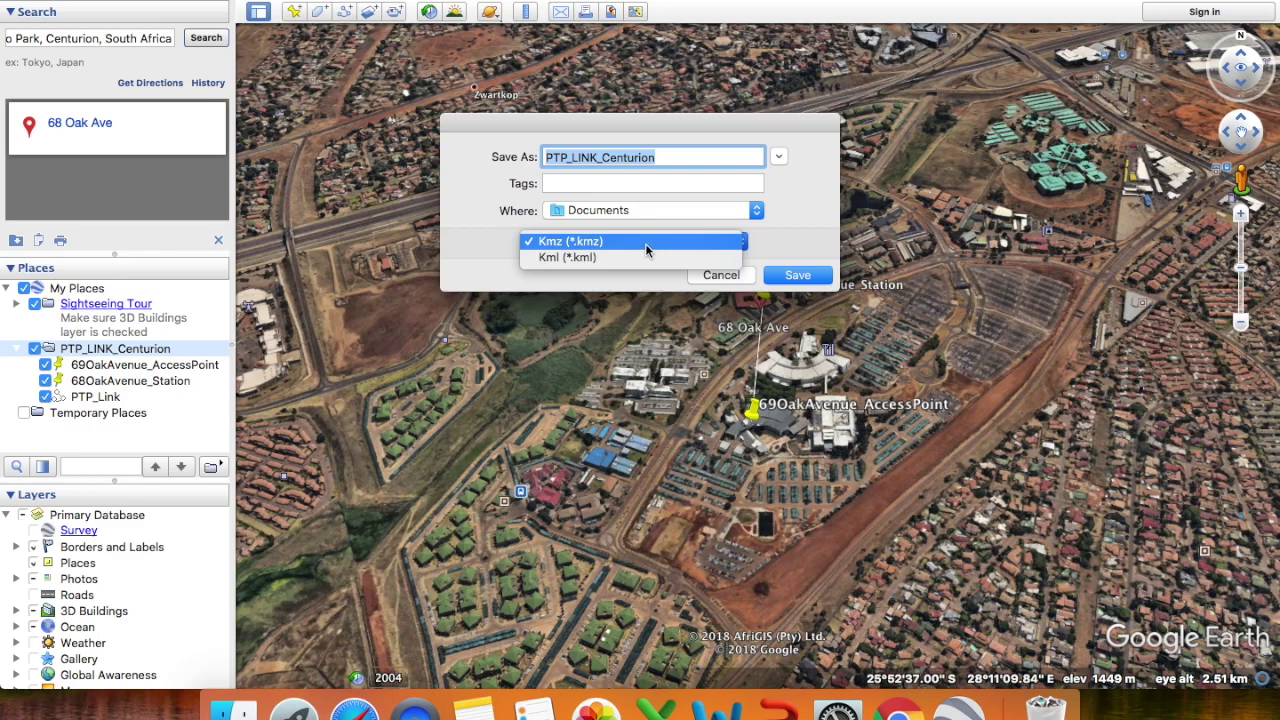
click(645, 243)
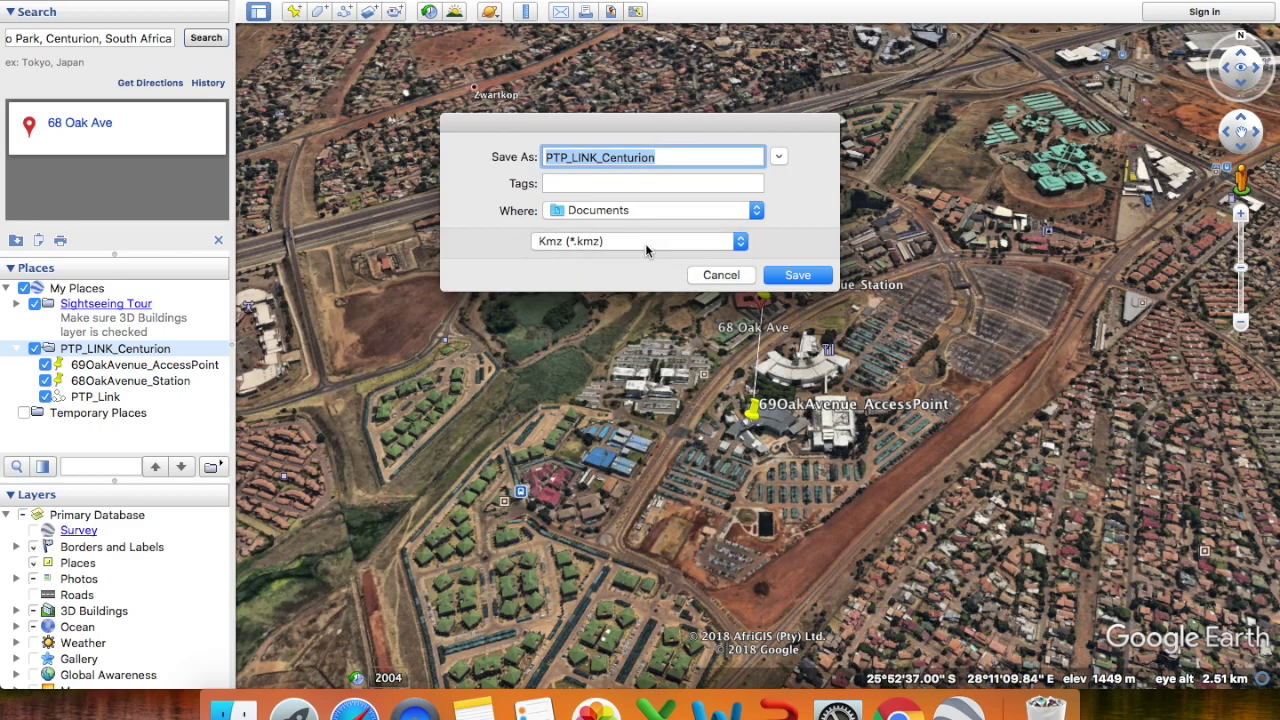